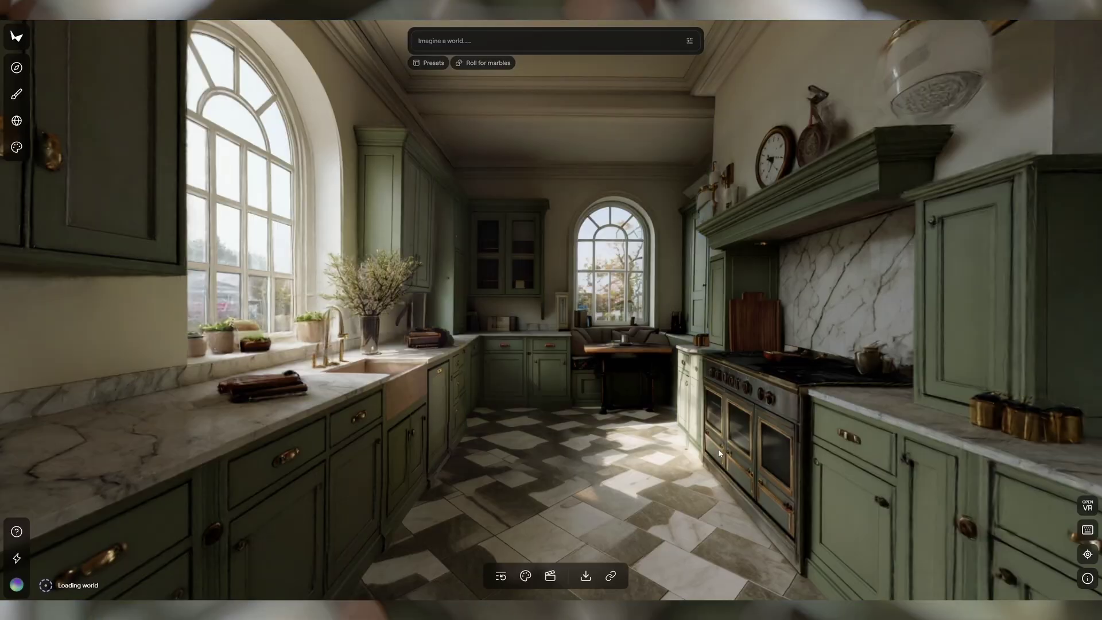
Step: Orbit the Marble kitchen world, then start downloading its collider mesh as GLB
drag(717, 449, 112, 291)
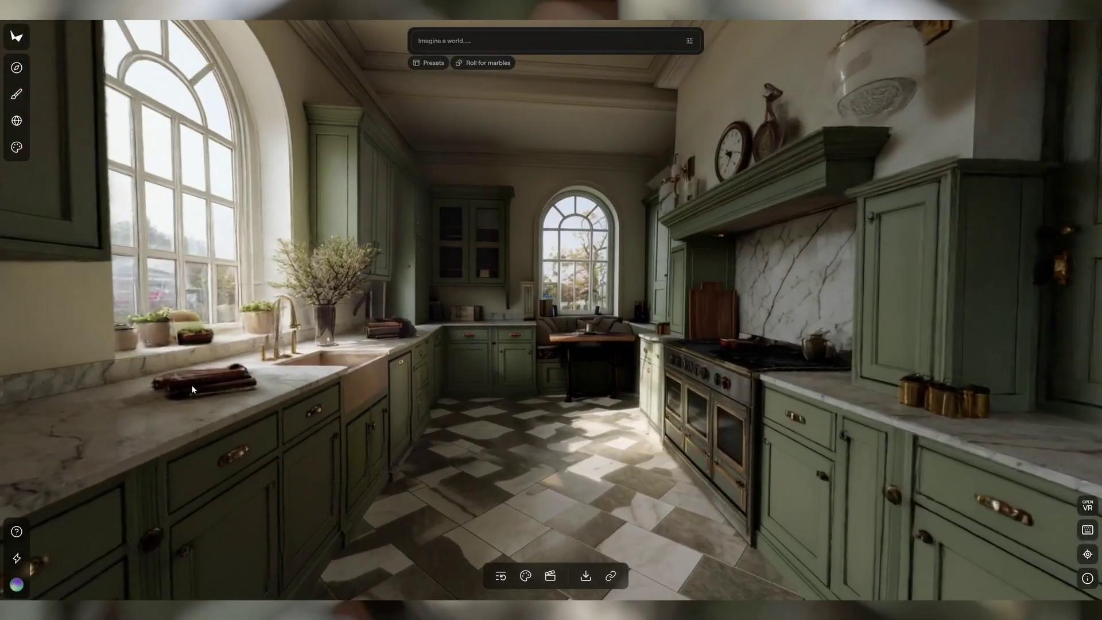
click(589, 575)
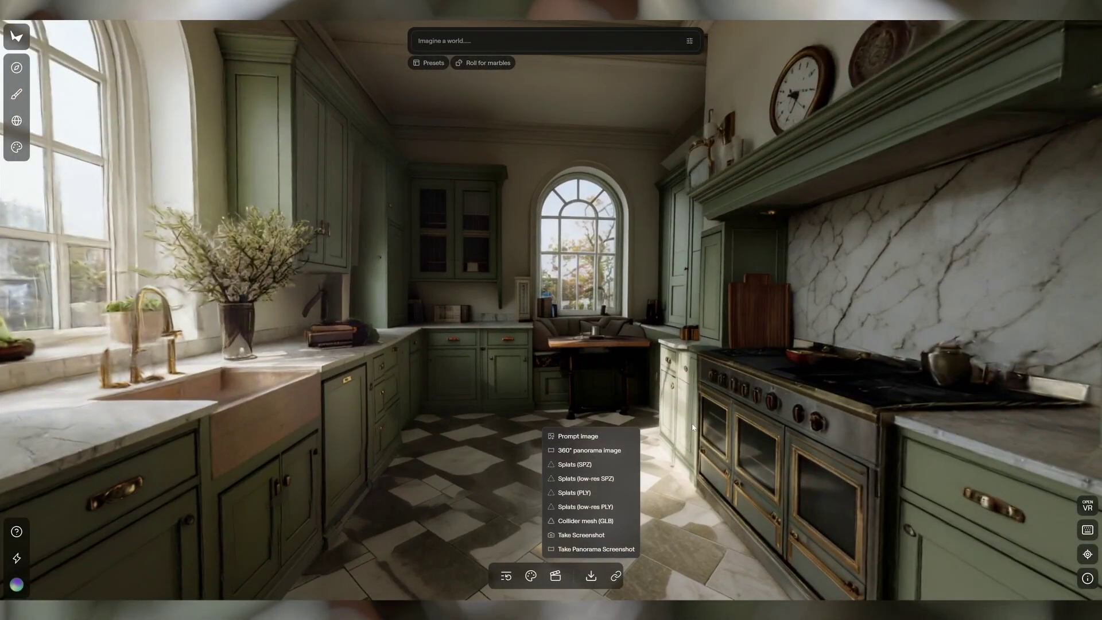
click(591, 575)
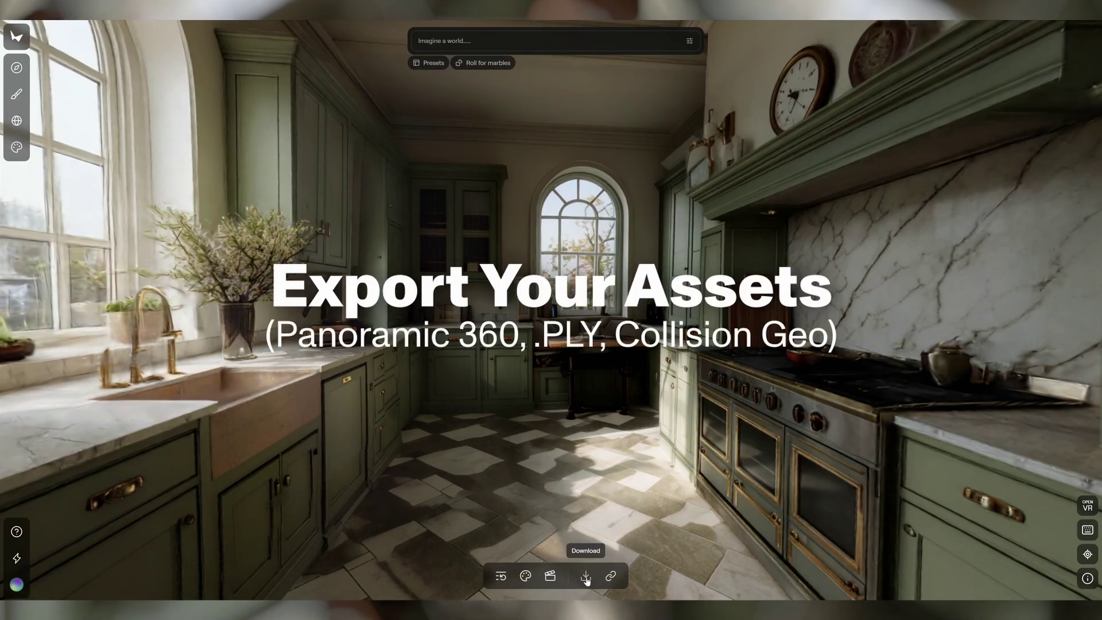
click(586, 576)
click(580, 521)
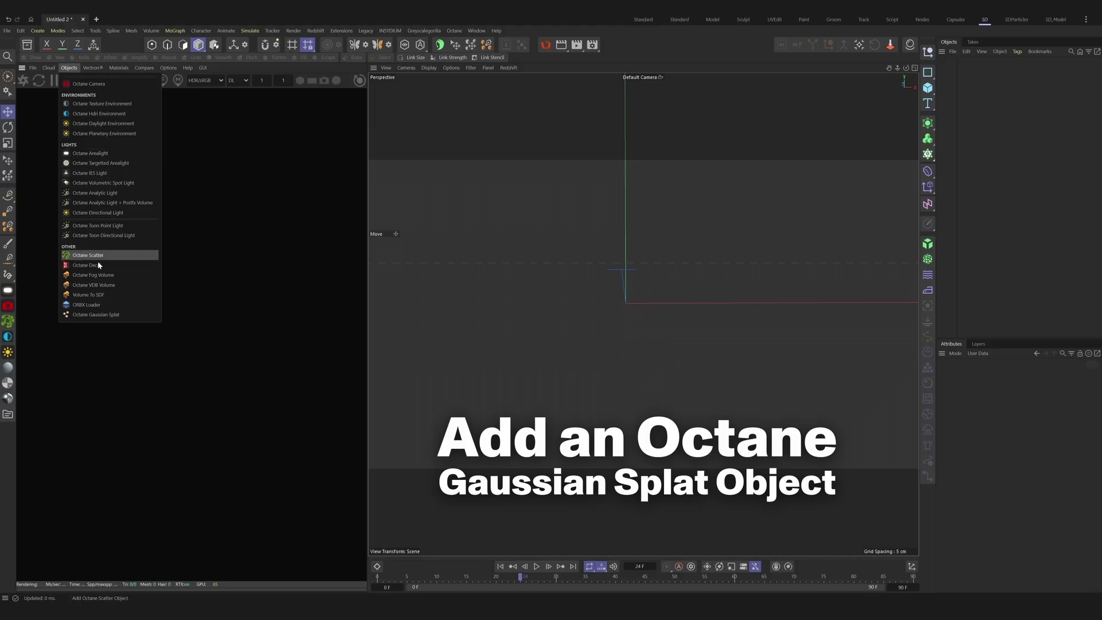
Step: Add an Octane Gaussian splat from the kitchen .ply and an OctaneSky using the 360 panorama
click(97, 315)
click(1086, 398)
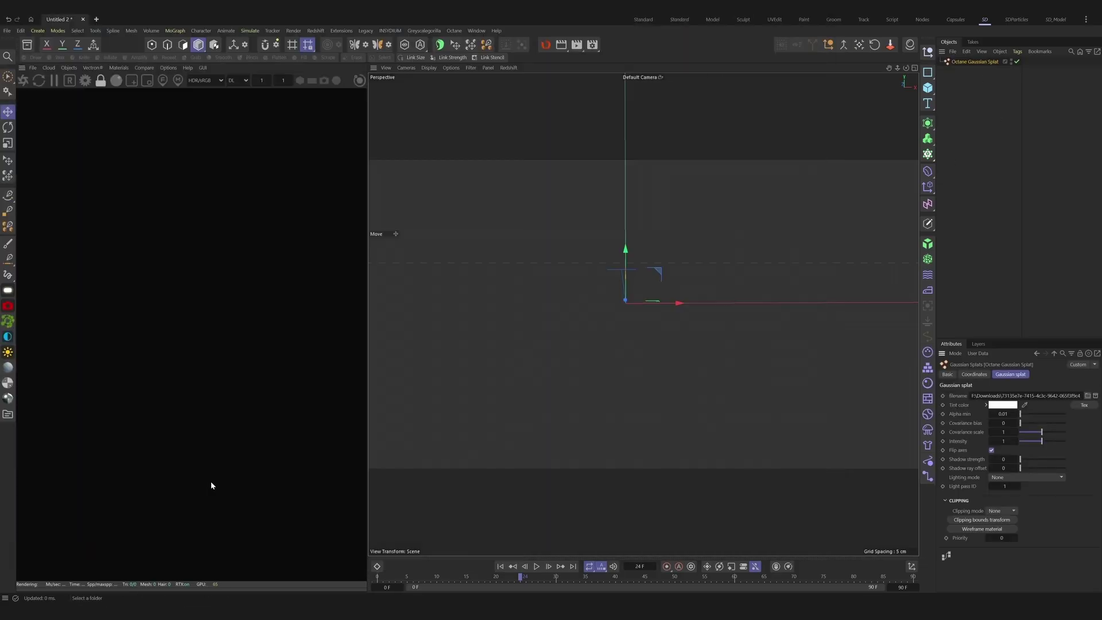
click(69, 67)
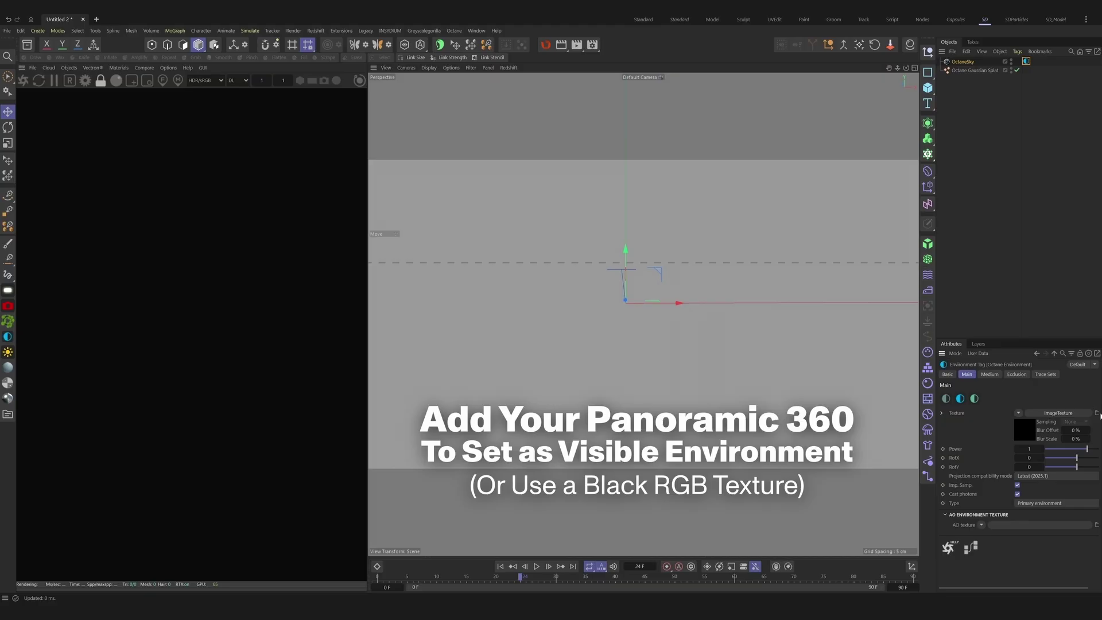
click(1097, 415)
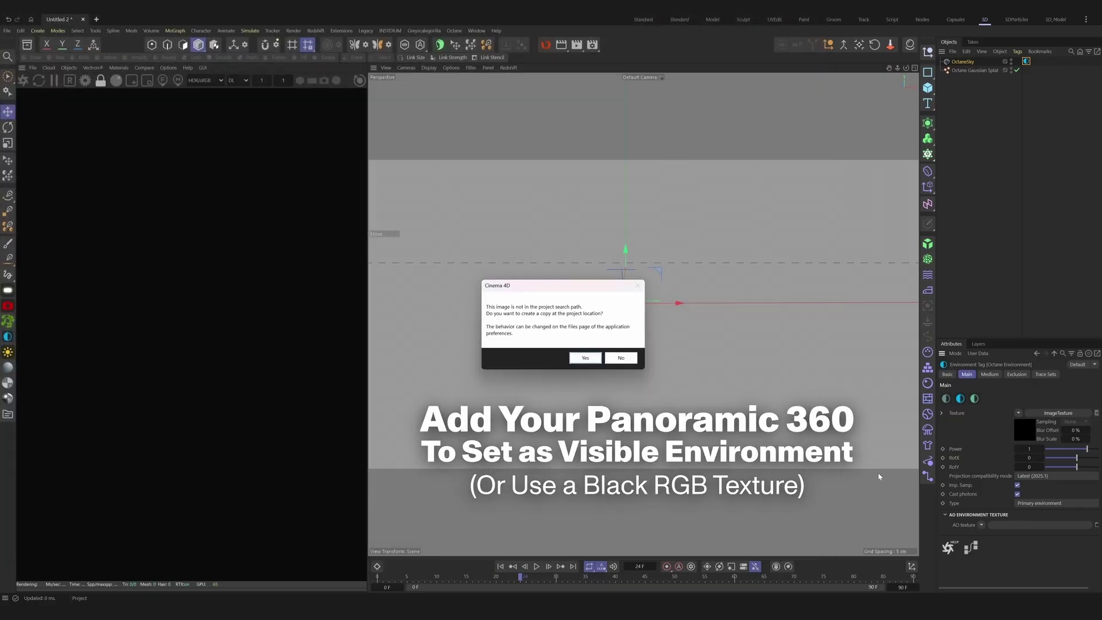
click(627, 346)
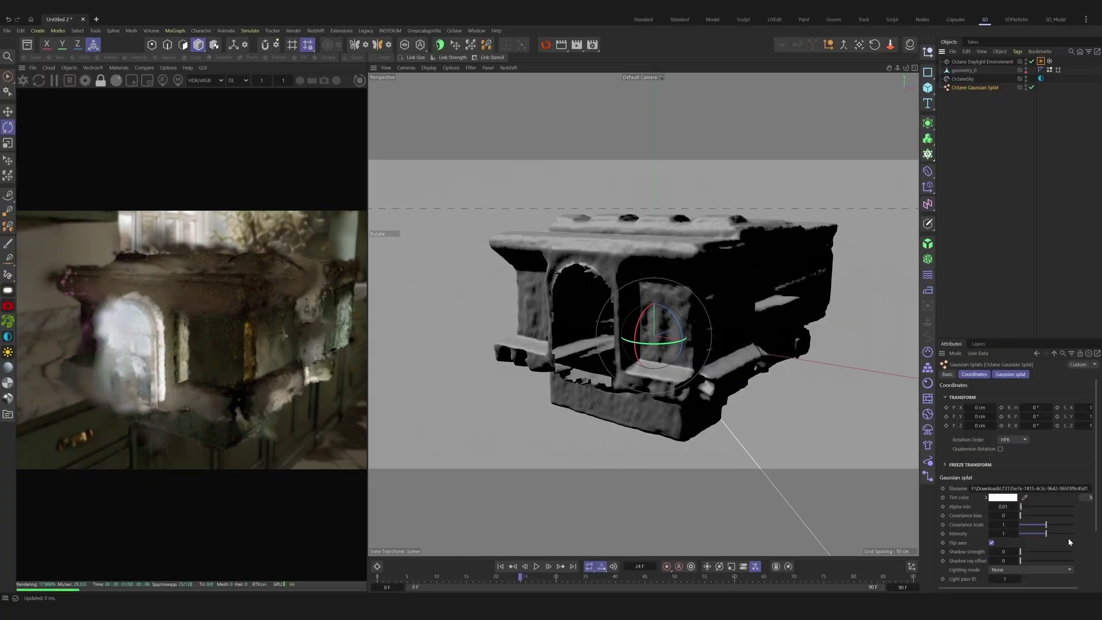
Step: Link the geometry as the splat's clipping transform, with Scale 5 and T.Z about -1.64
click(1003, 549)
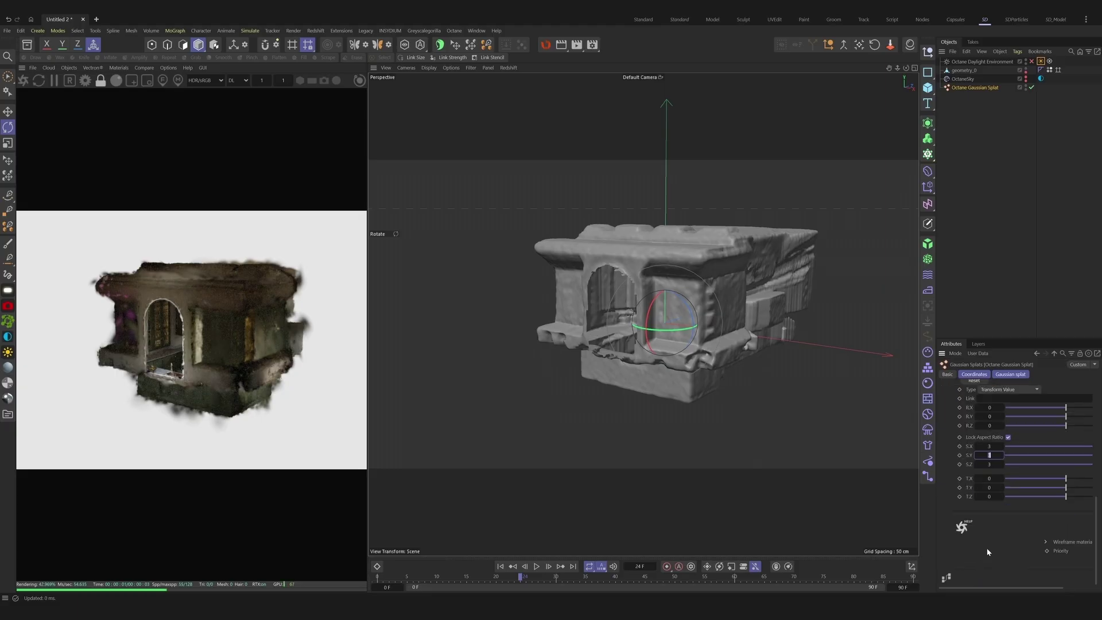
drag(992, 495, 992, 497)
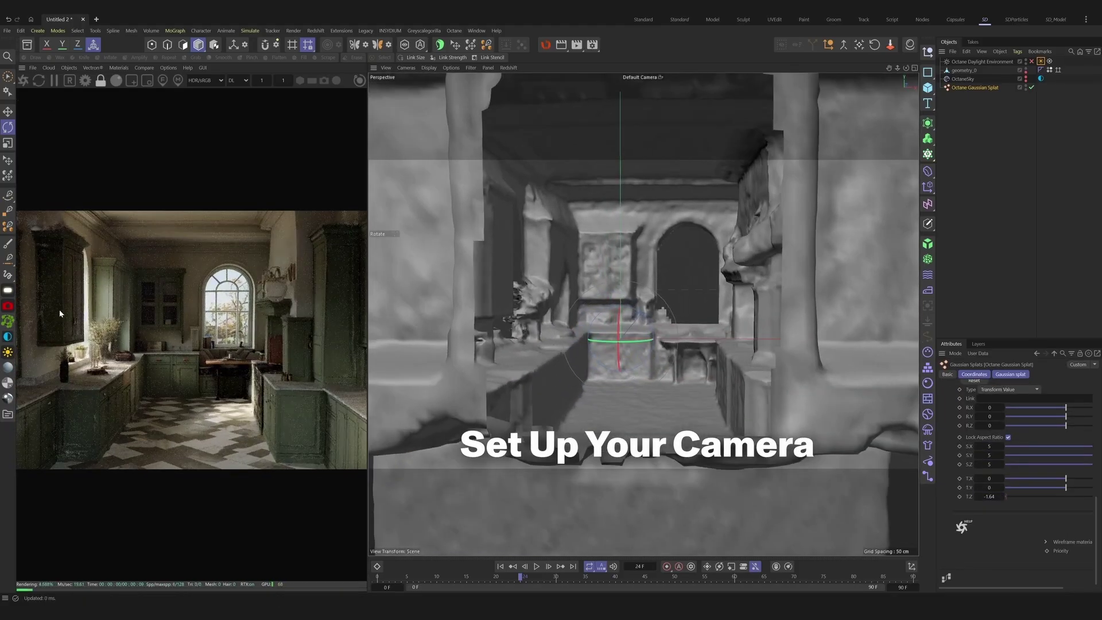
Step: Place an Octane Camera inside the kitchen with a sphere in front of it
click(1031, 63)
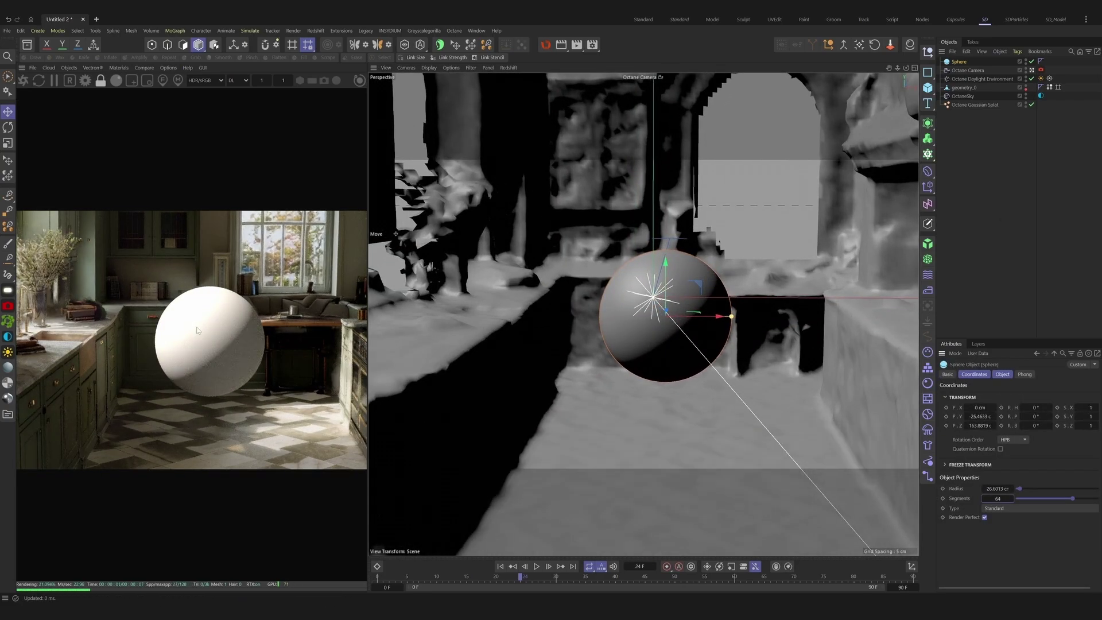
Step: Make the sphere Metallic 1 chrome, set splat lighting to Power and color at 0.1, and add an Octane tag
click(283, 374)
right_click(276, 324)
double_click(1040, 61)
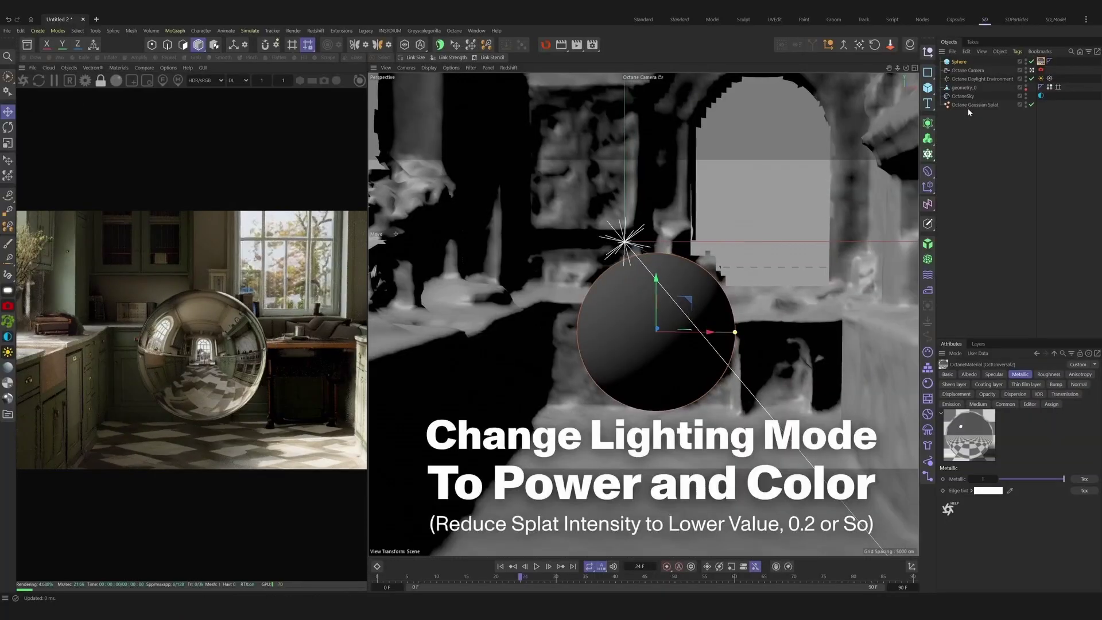
click(1014, 550)
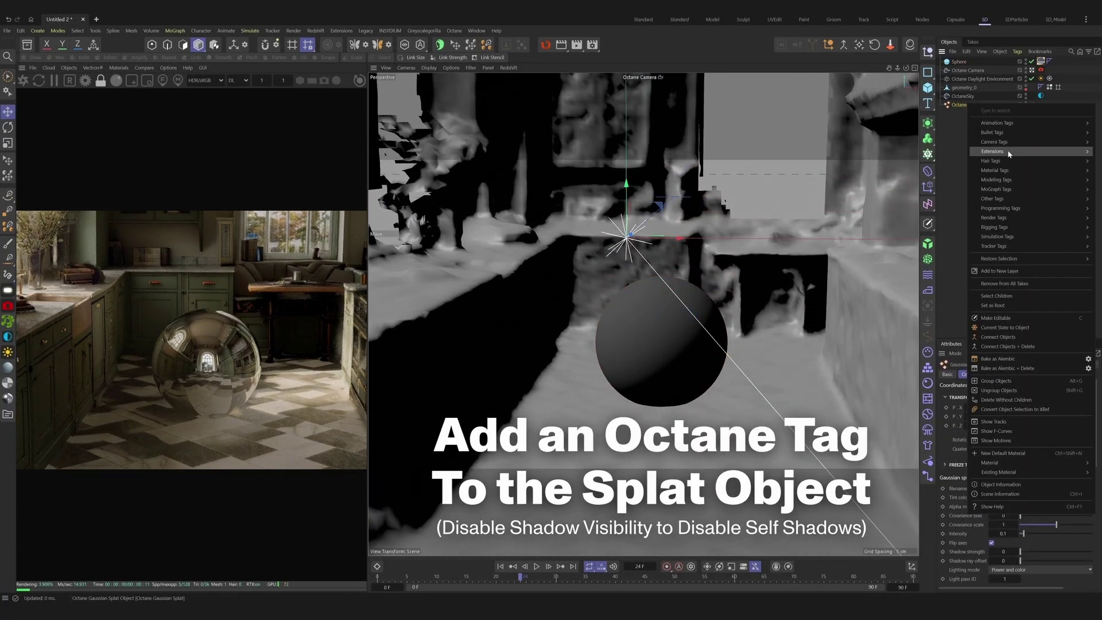
click(1003, 235)
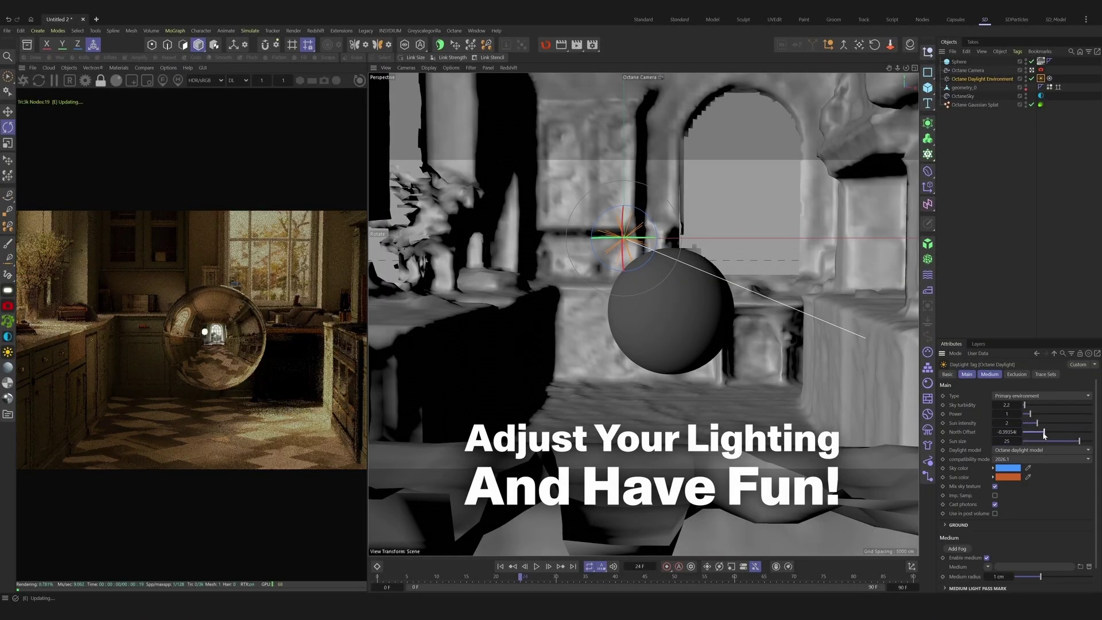
Step: Rotate the Daylight North Offset, enlarge the sun, and set camera Exposure to 2.5
drag(1008, 441, 1076, 436)
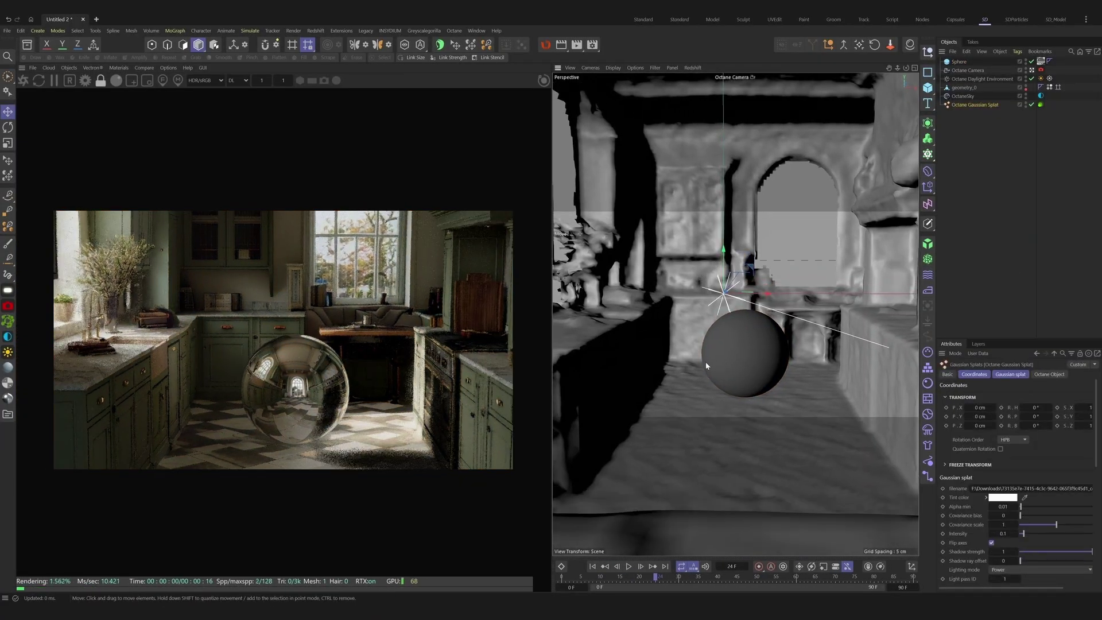
drag(1013, 452, 1033, 452)
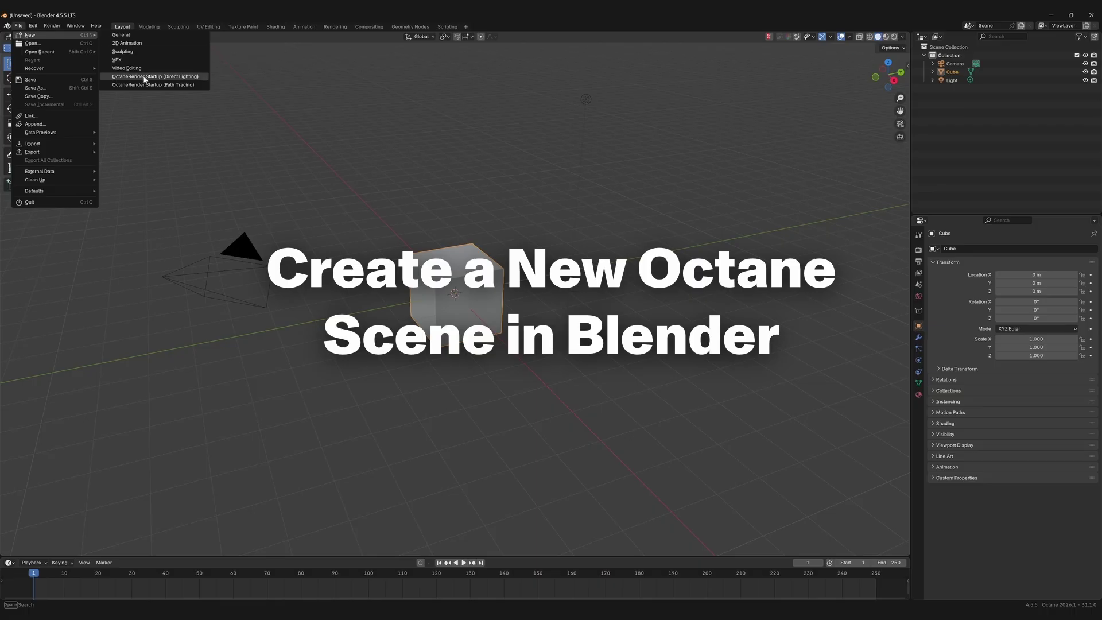
Step: In a new OctaneRender Startup scene, make the cube render the kitchen .ply splat via displacement
click(145, 77)
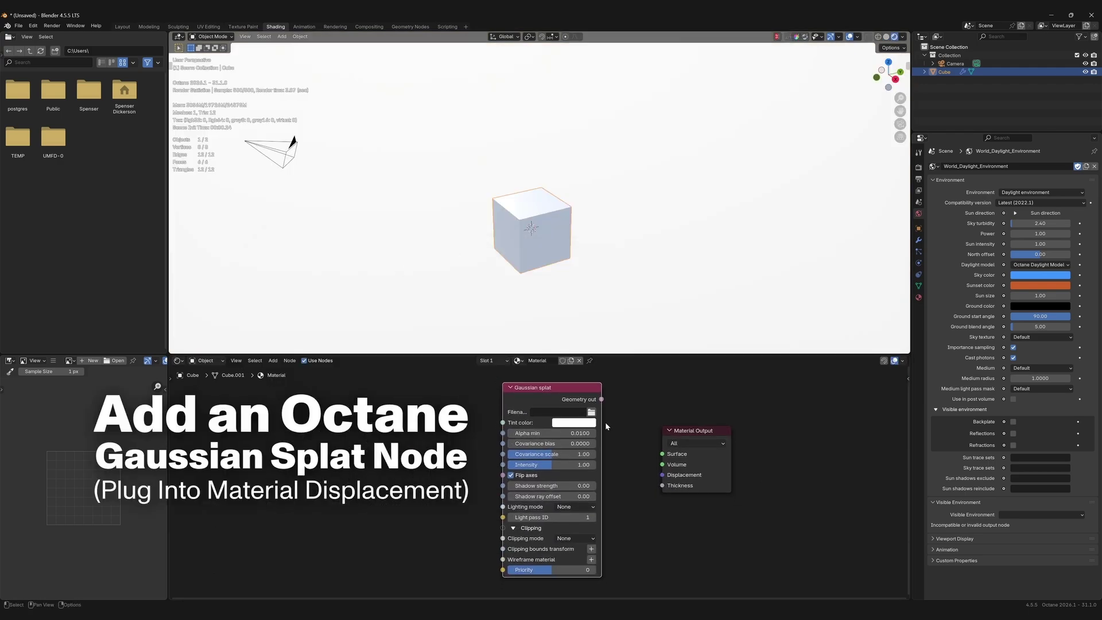
click(359, 293)
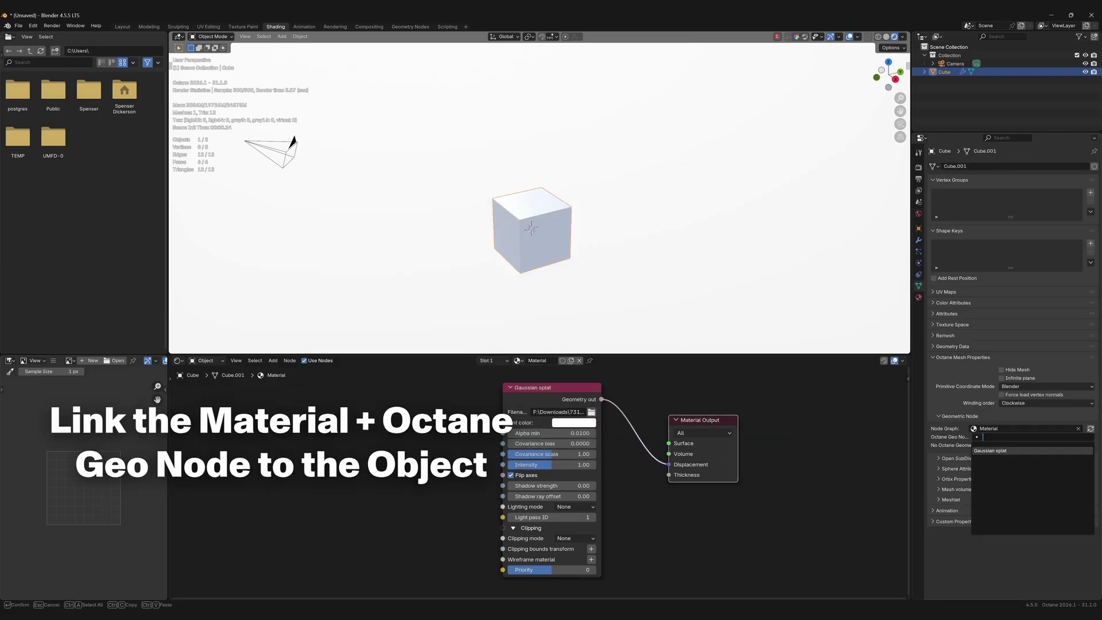
key(Return)
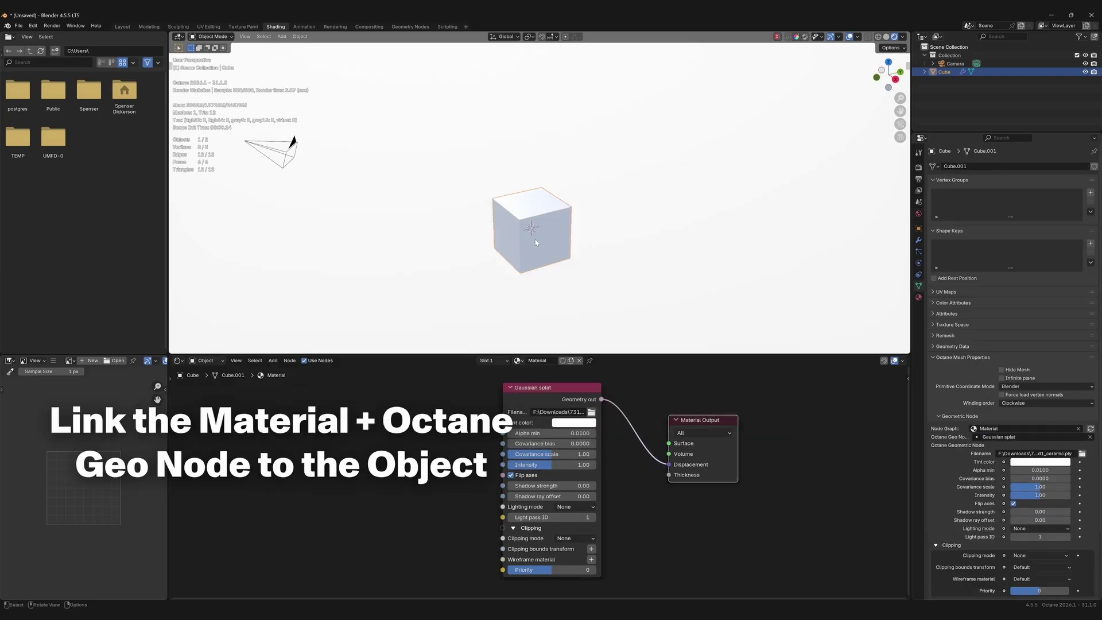
middle_drag(531, 248, 533, 172)
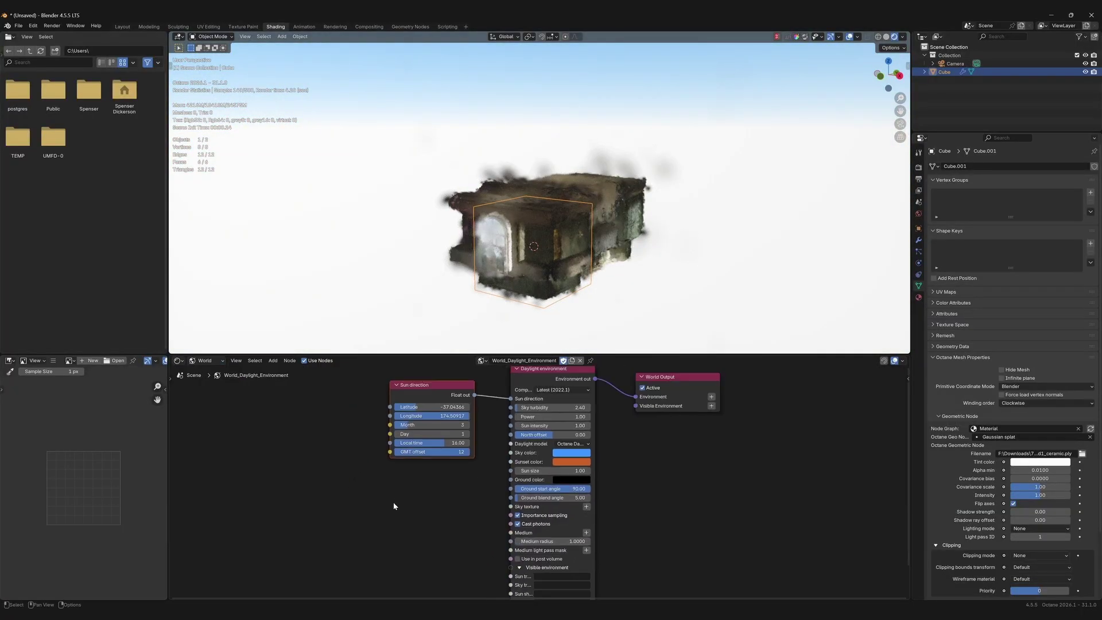
Step: Feed the kitchen panorama through an RGB image node into Sky texture, and import the collision mesh
right_click(331, 480)
mouse_move(342, 492)
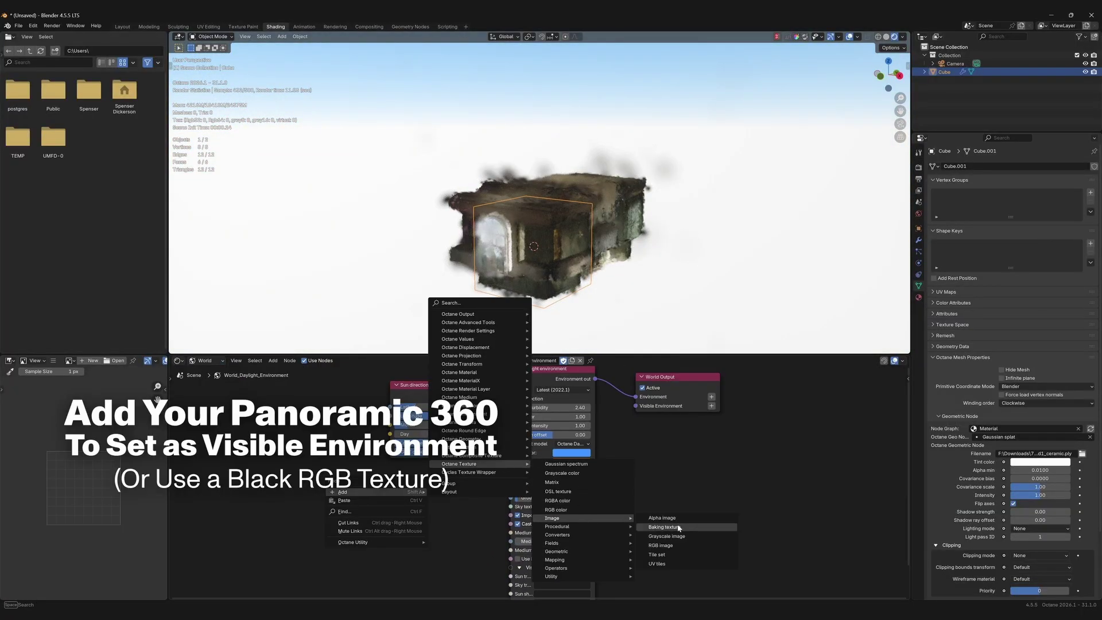
click(558, 516)
click(309, 487)
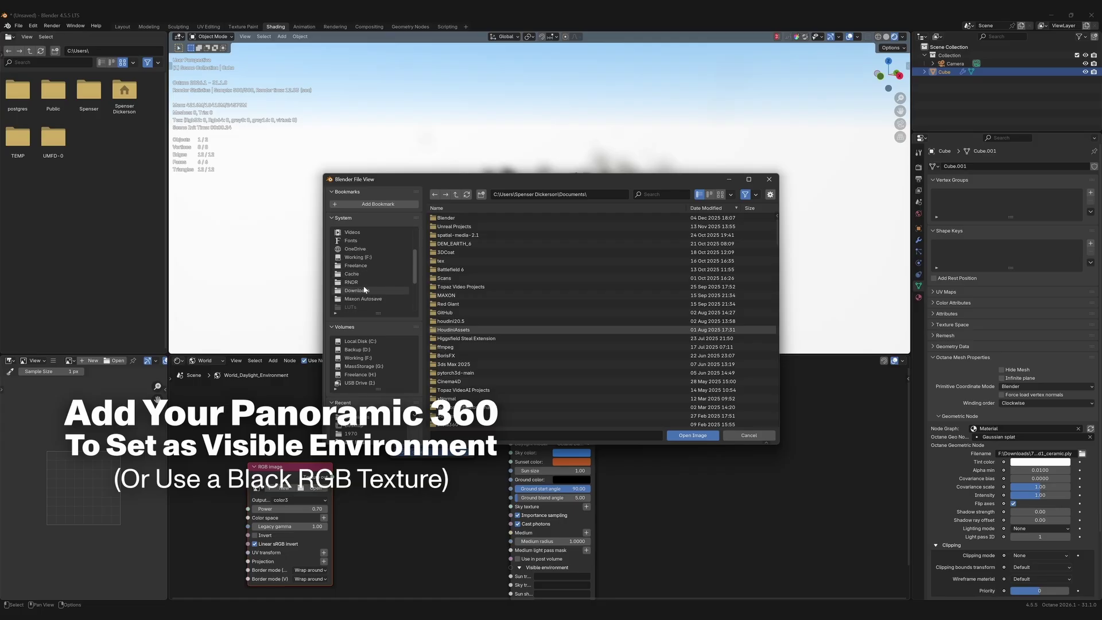
double_click(356, 290)
click(448, 320)
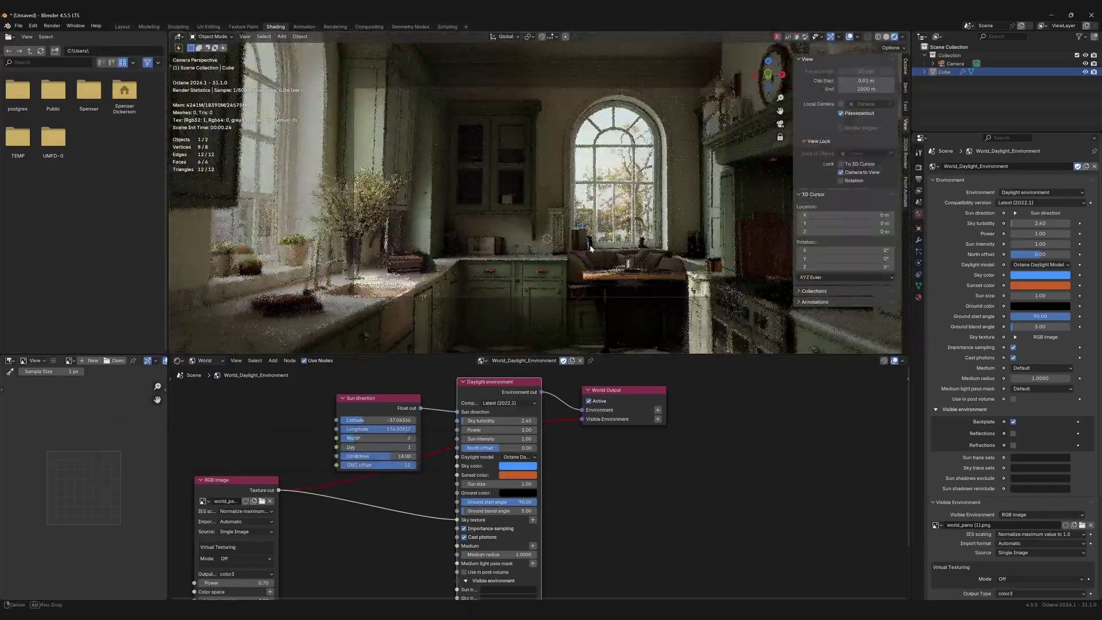
mouse_move(591, 247)
middle_down()
mouse_move(741, 253)
mouse_move(603, 255)
middle_up()
scroll(556, 255, up, 5)
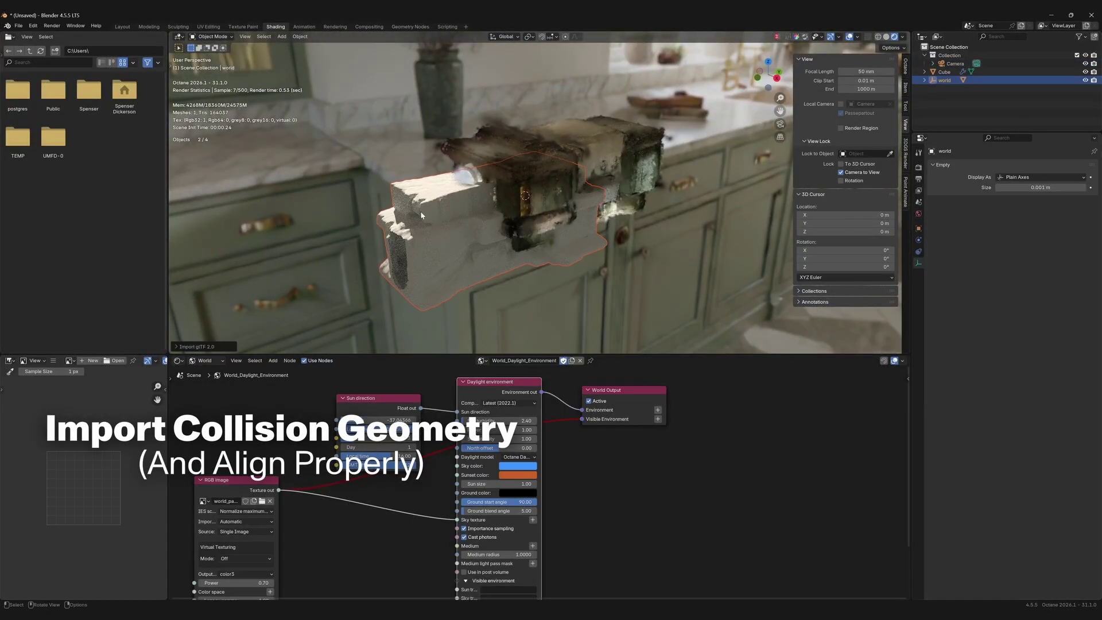
Step: Clip the splat with a Box bounds transform and diffuse wireframe material, checked from the camera view
click(906, 86)
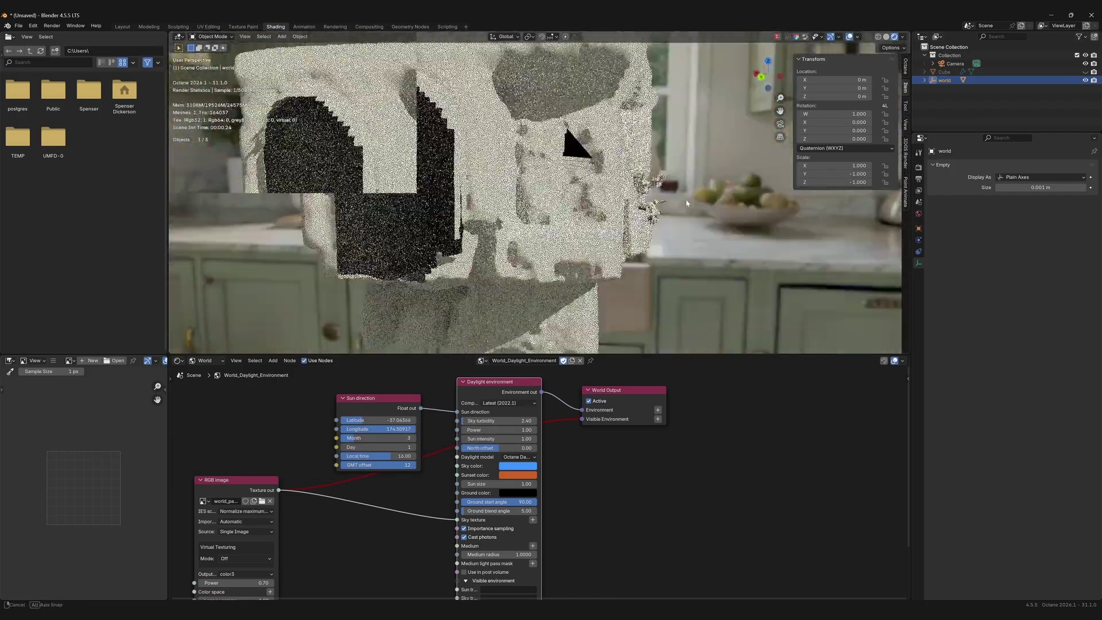
click(919, 251)
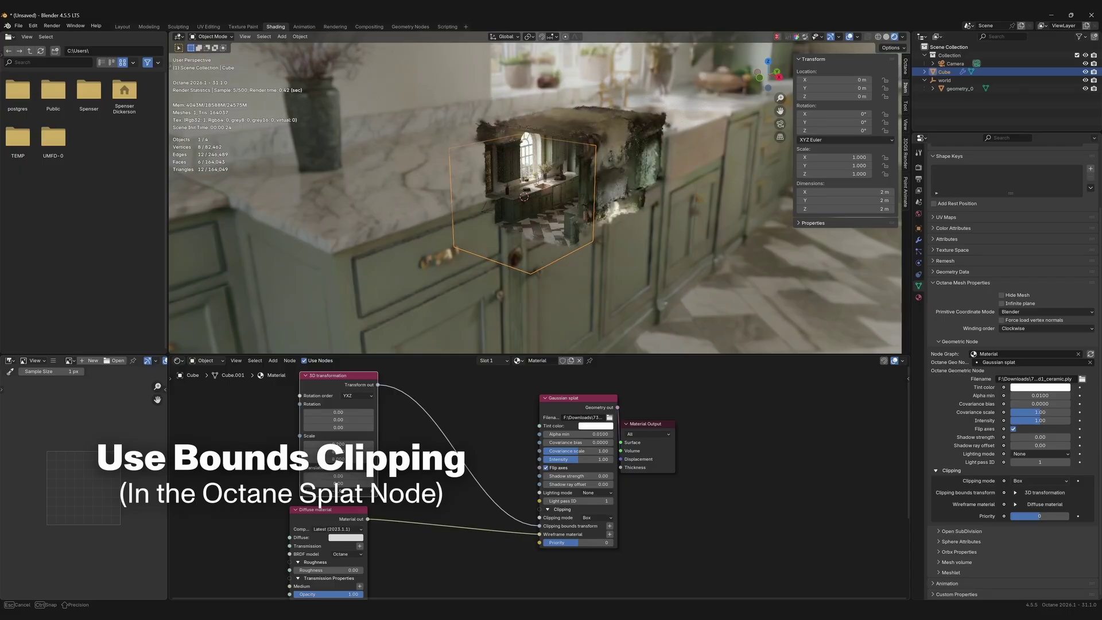
key(KP_0)
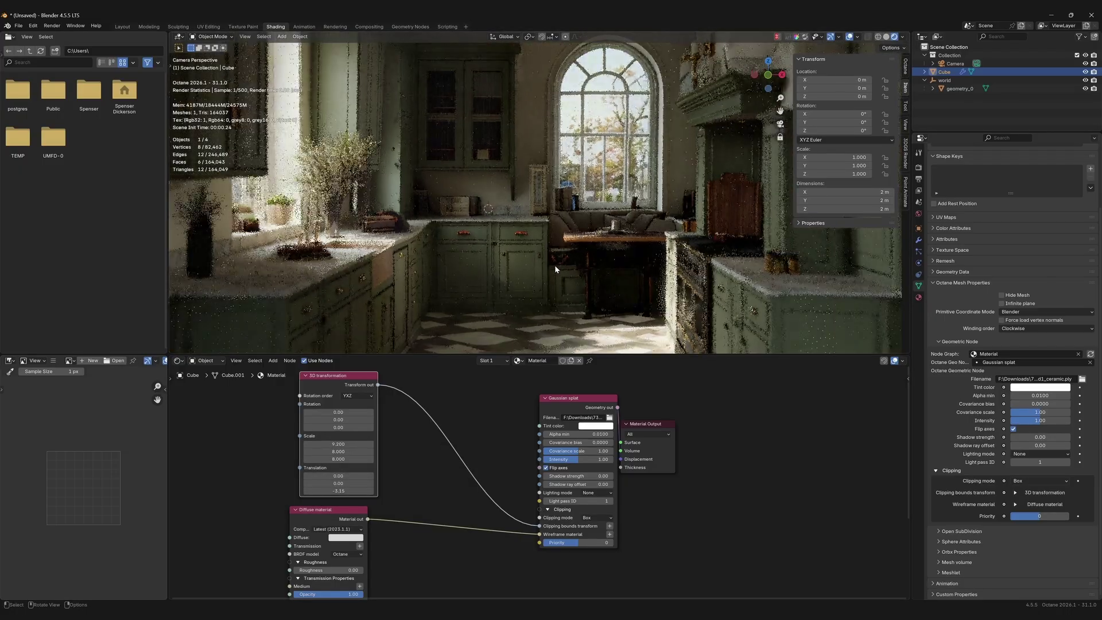
click(281, 37)
Step: Add Suzanne near the kitchen window and subdivide it with Ctrl+3
click(369, 124)
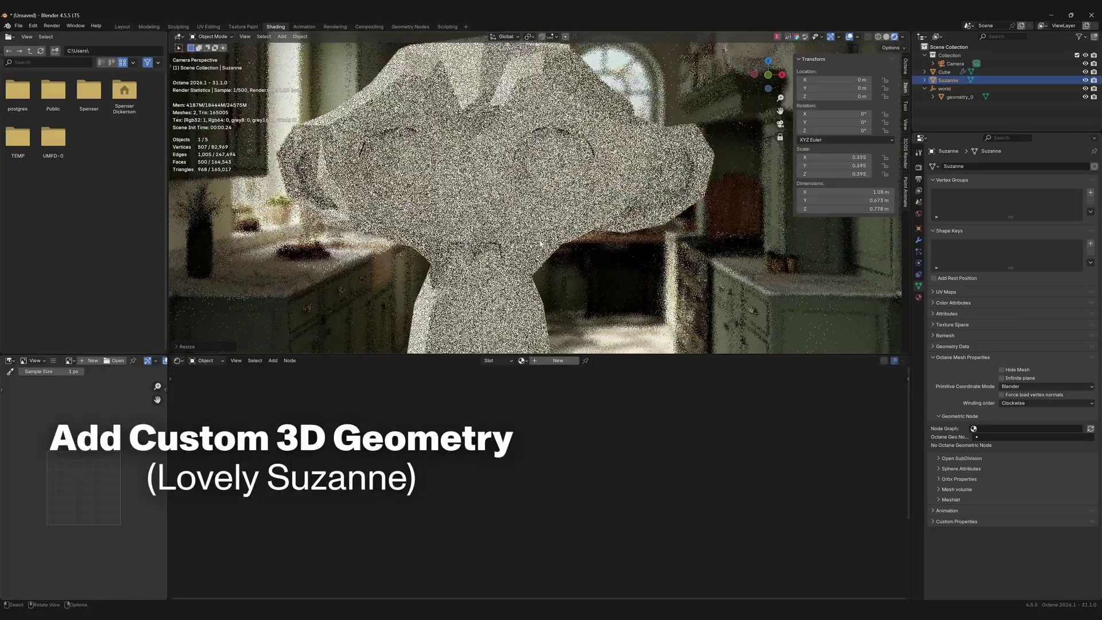
key(g)
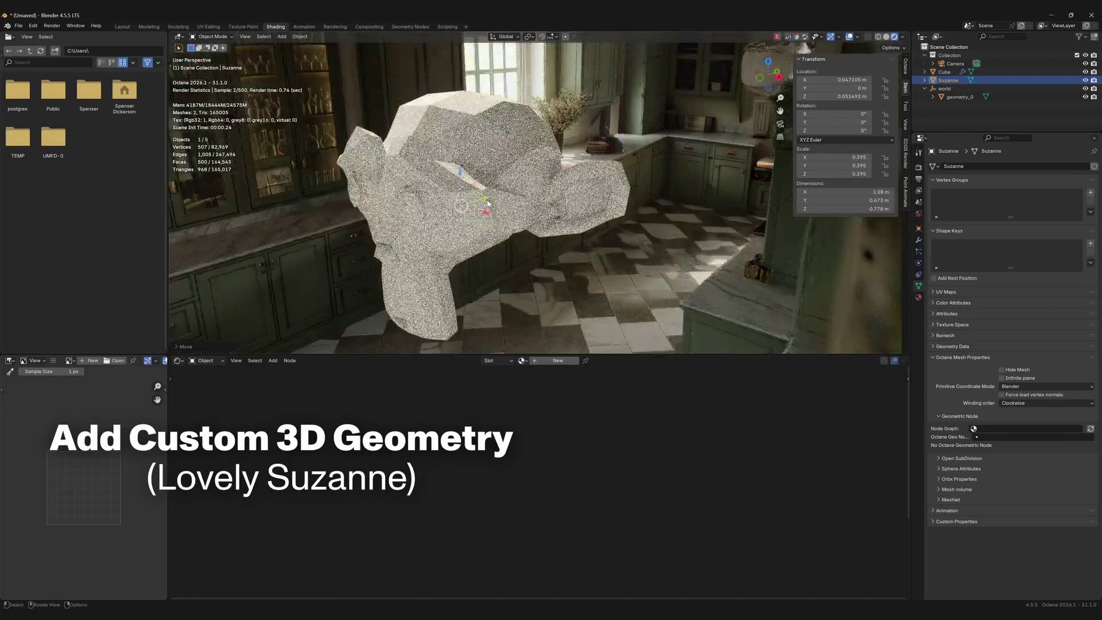
click(533, 160)
key(ctrl+3)
Step: Add Subdivision smoothing and give Suzanne a new fully metallic, low-roughness Universal material
click(918, 284)
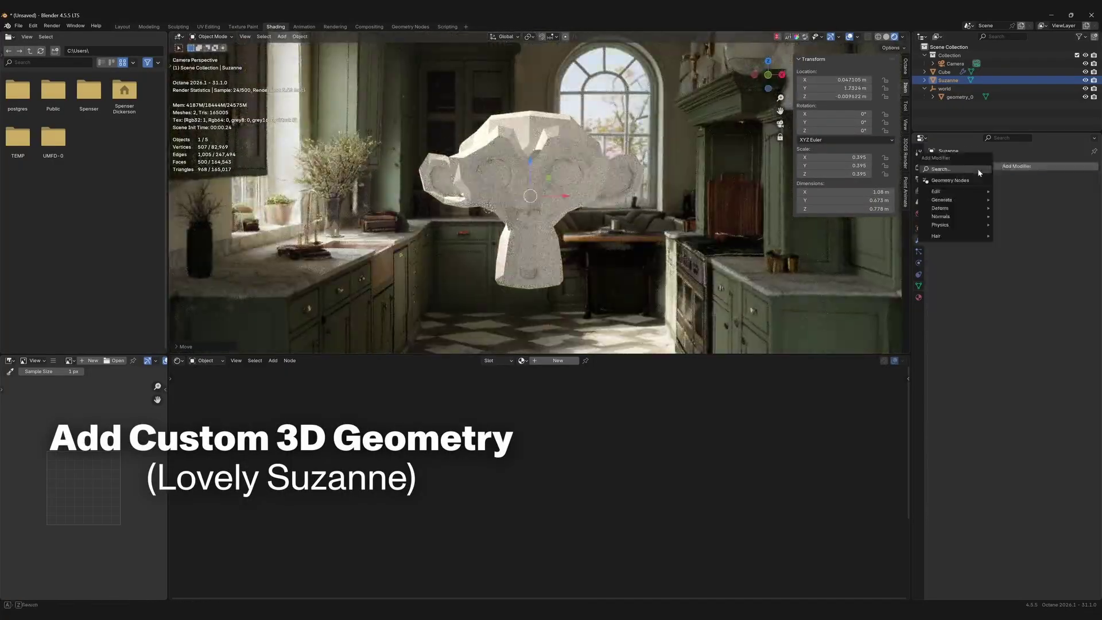
click(1084, 213)
click(918, 297)
click(1011, 168)
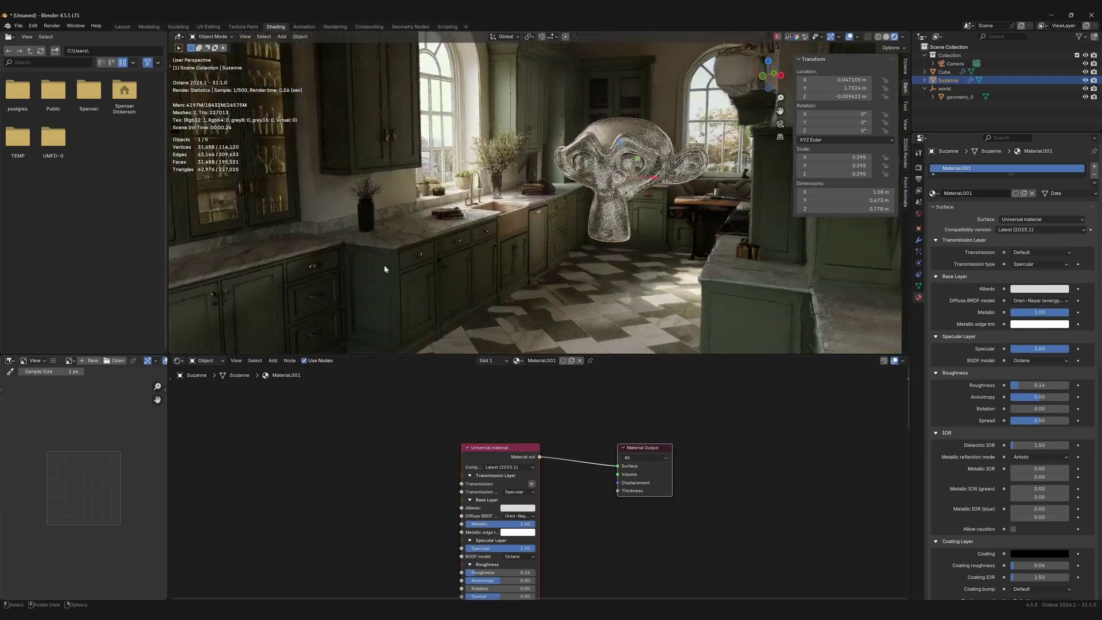
Step: Raise the Gaussian splat's Octane shadow strength to 1.00 and edit its shadow ray offset
click(918, 284)
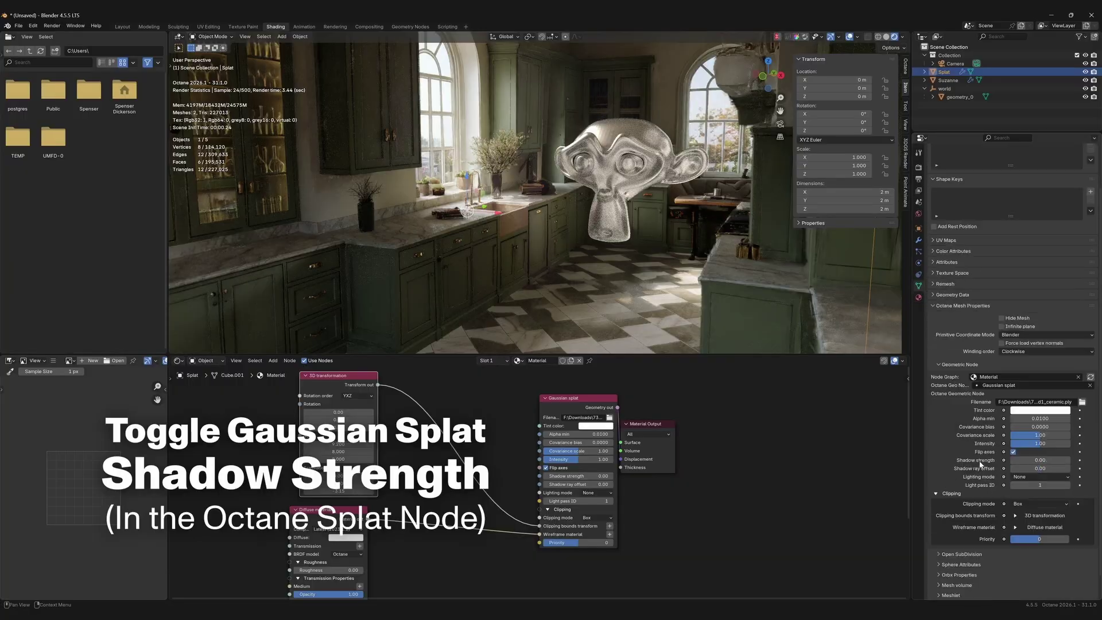
scroll(1012, 388, down, 3)
double_click(1039, 443)
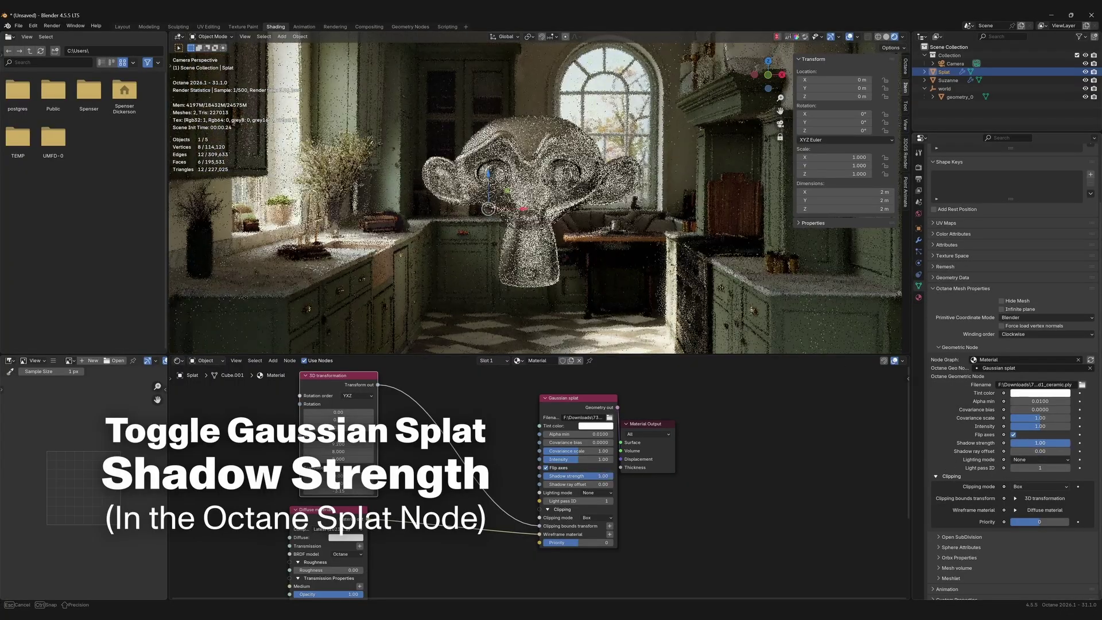
double_click(1040, 451)
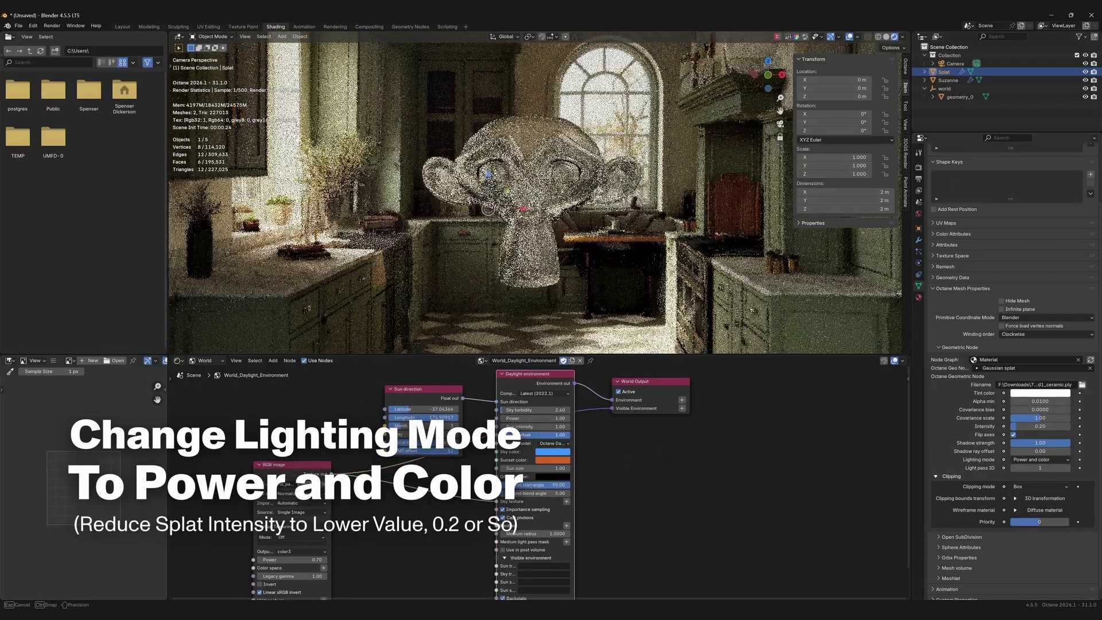
Step: Select Suzanne, orbit around it, then return to the camera view
click(944, 80)
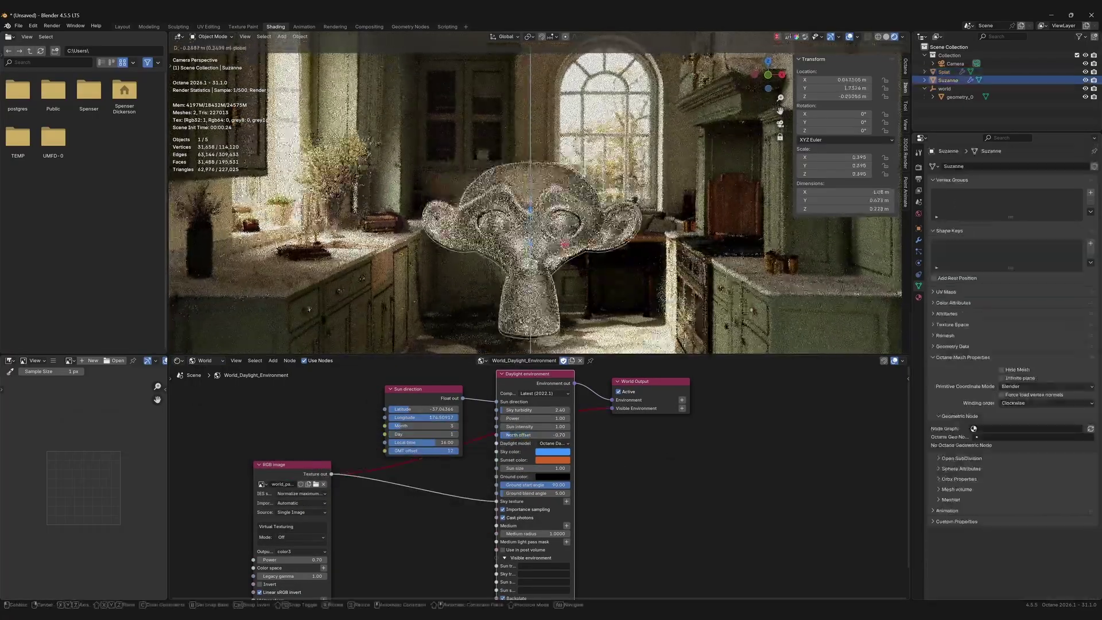
middle_drag(533, 197, 654, 198)
middle_drag(620, 164, 557, 266)
key(KP_0)
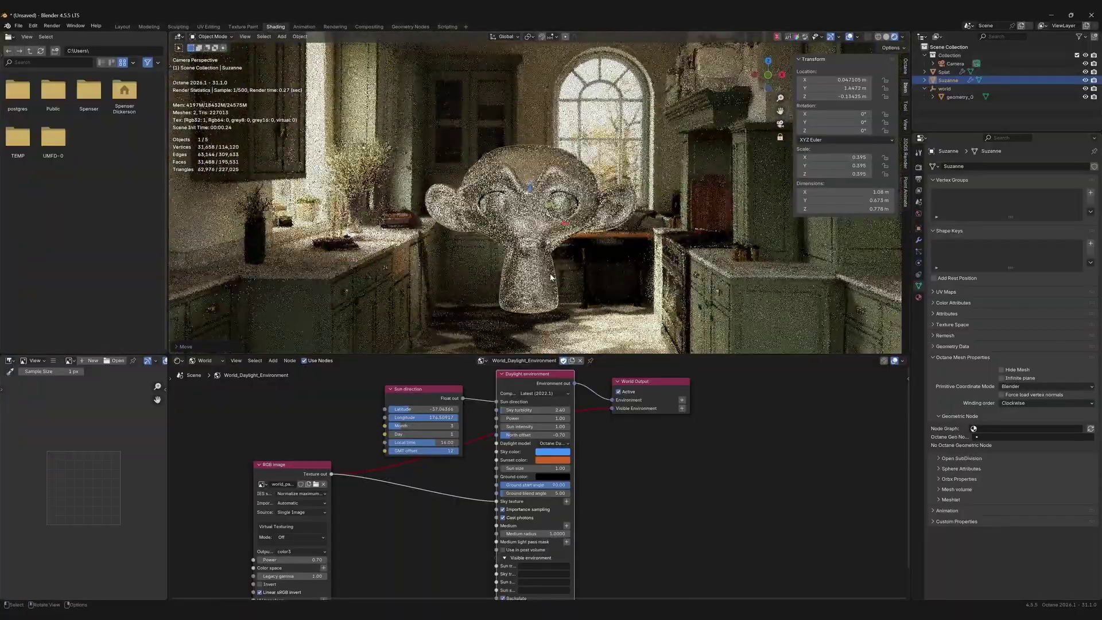
Step: Check the camera settings, resize and move Suzanne, and bring the world node graph into view
click(954, 64)
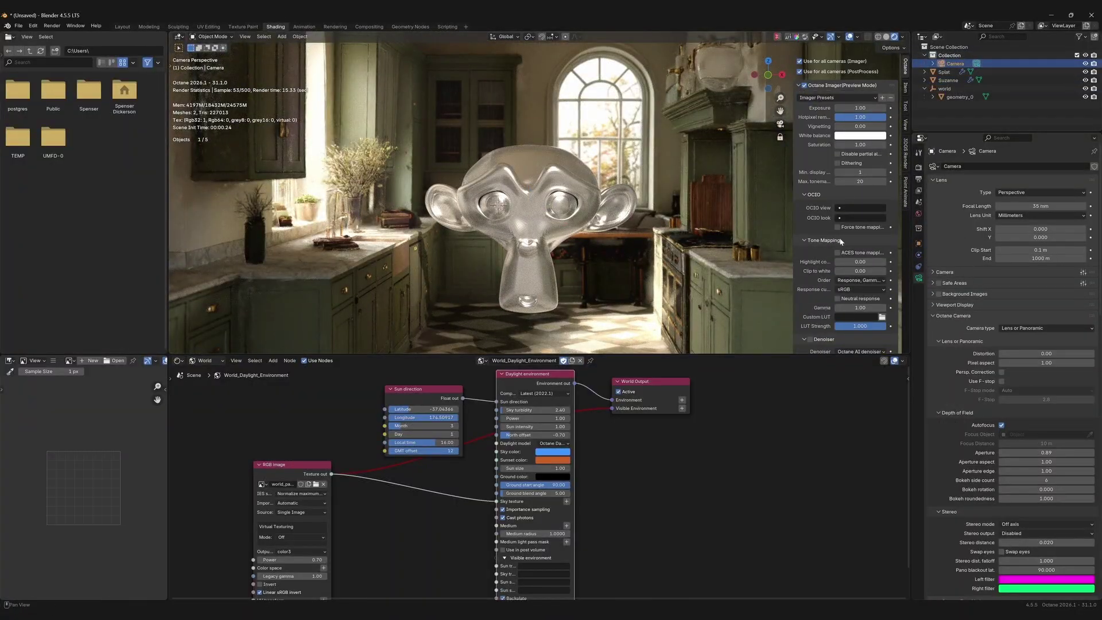
click(560, 255)
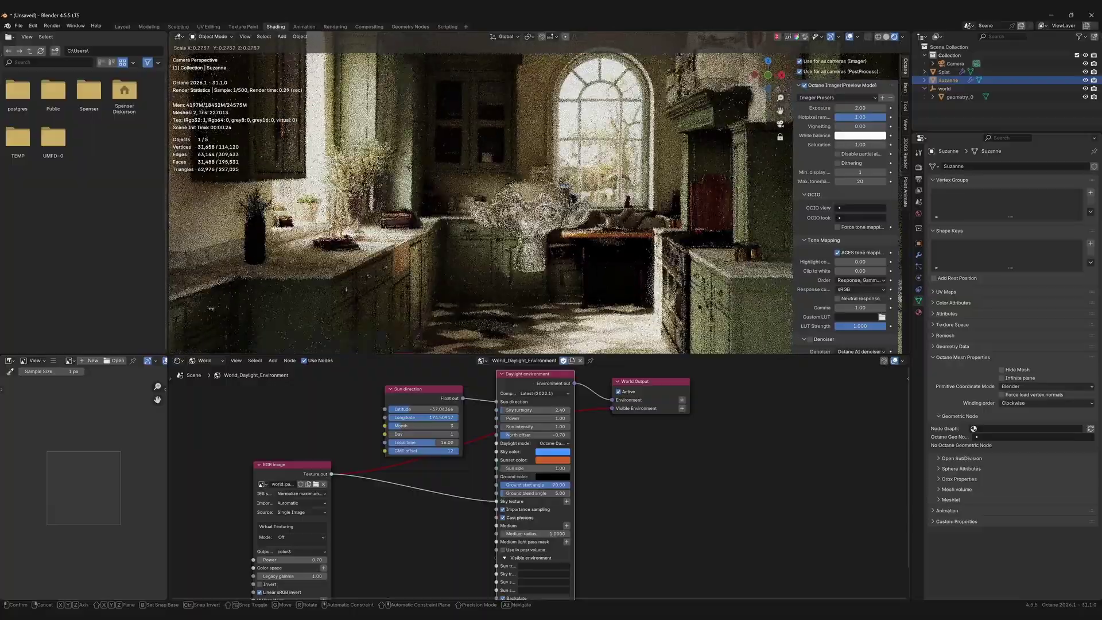
drag(409, 410, 430, 410)
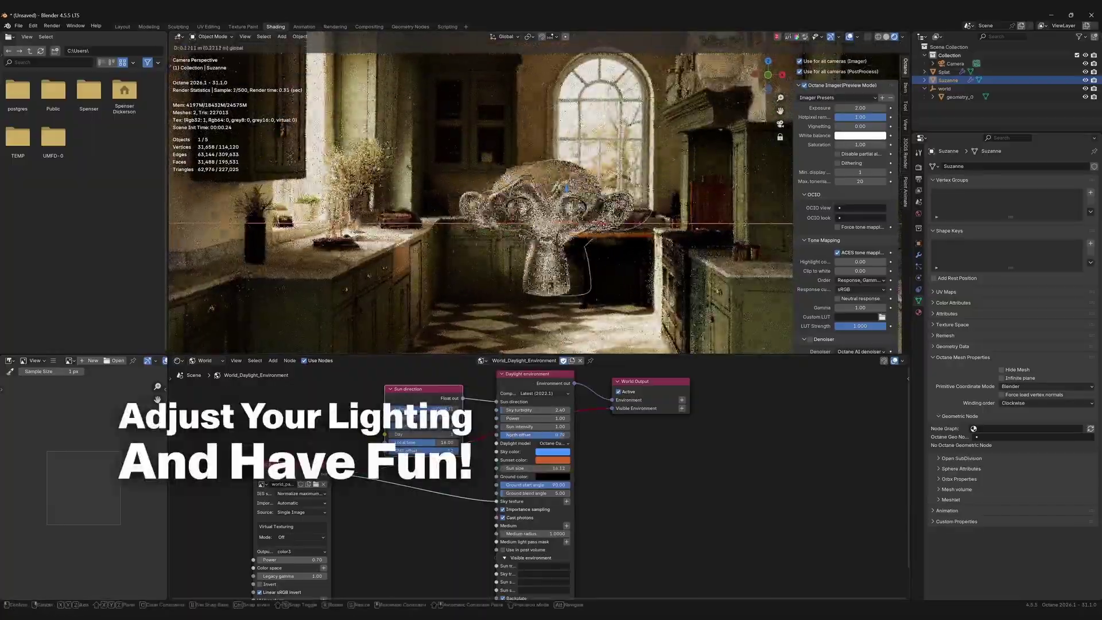
middle_drag(560, 198, 447, 206)
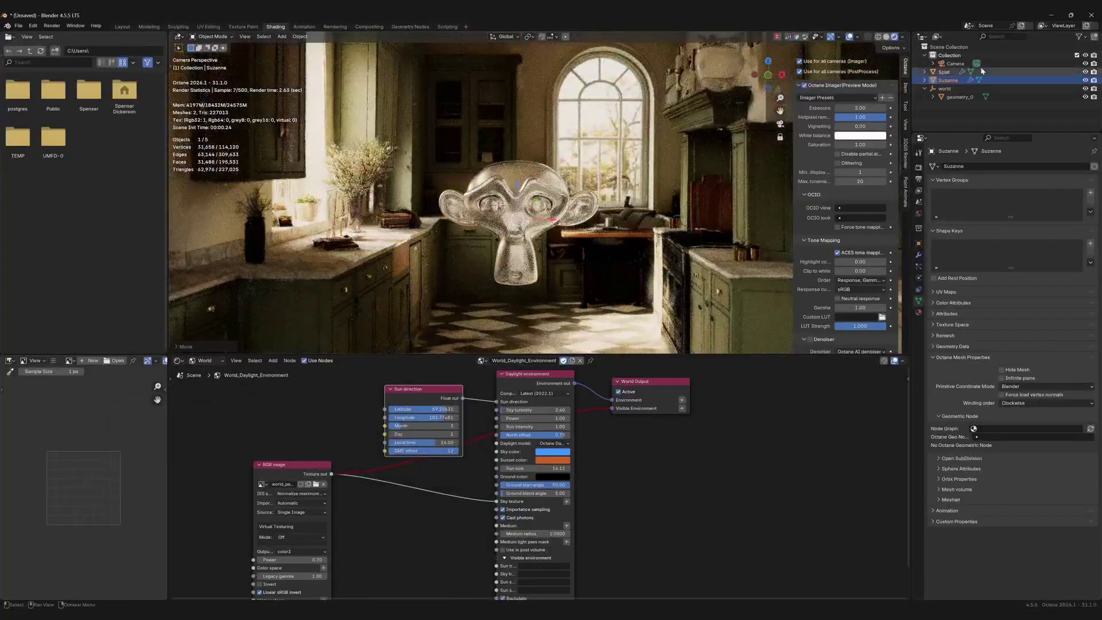
middle_drag(379, 521, 405, 494)
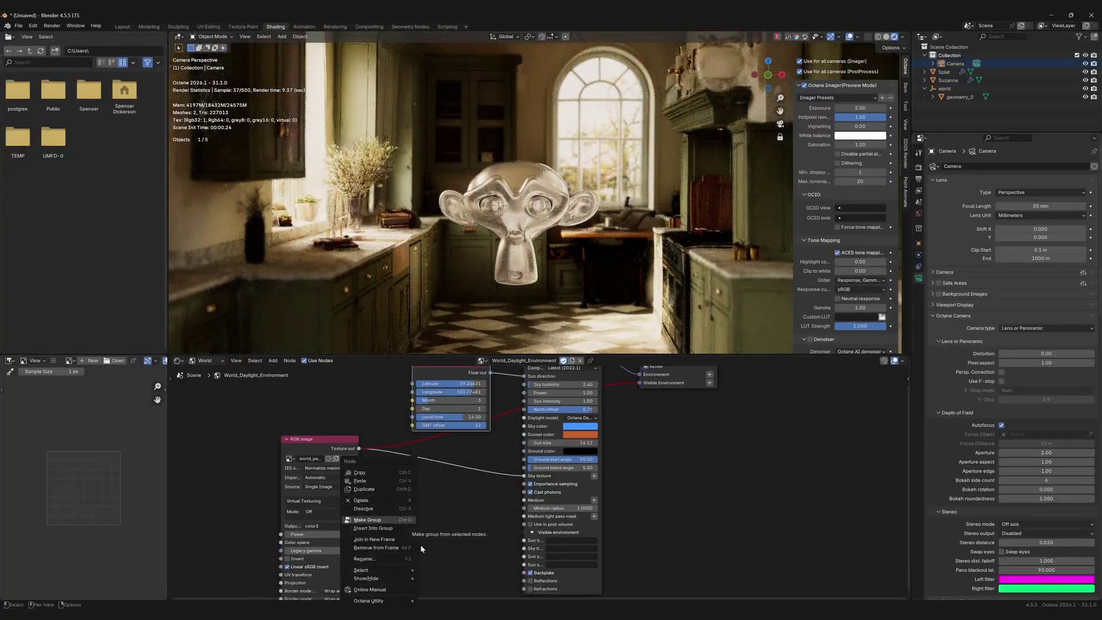